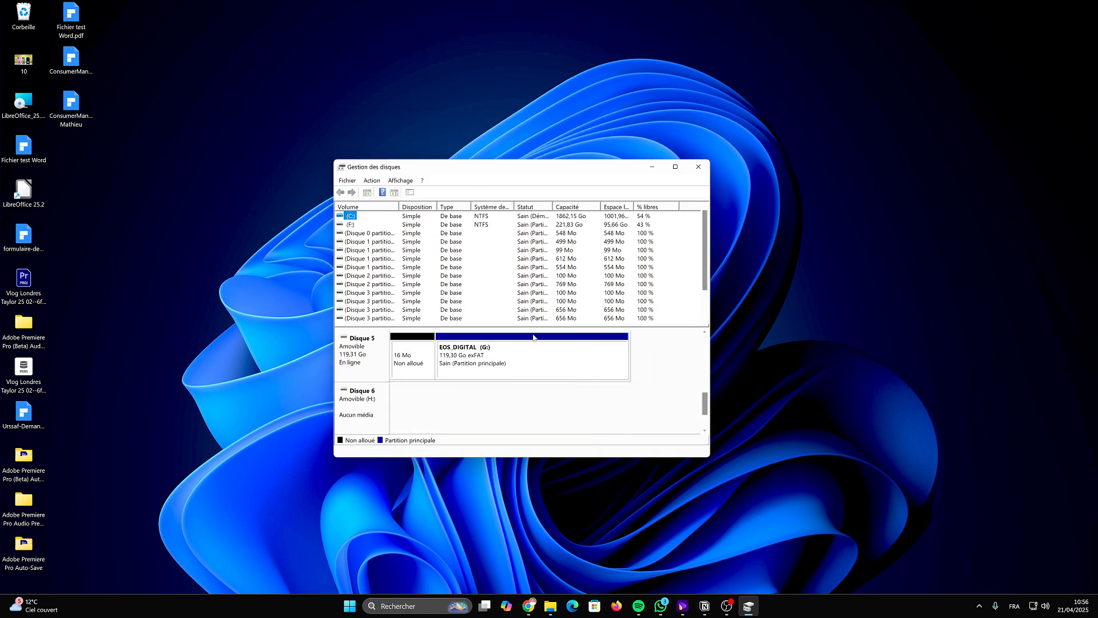
- Open Disk Management by searching for gestion des disques
{"action": "left_click", "coordinate": [479, 362]}
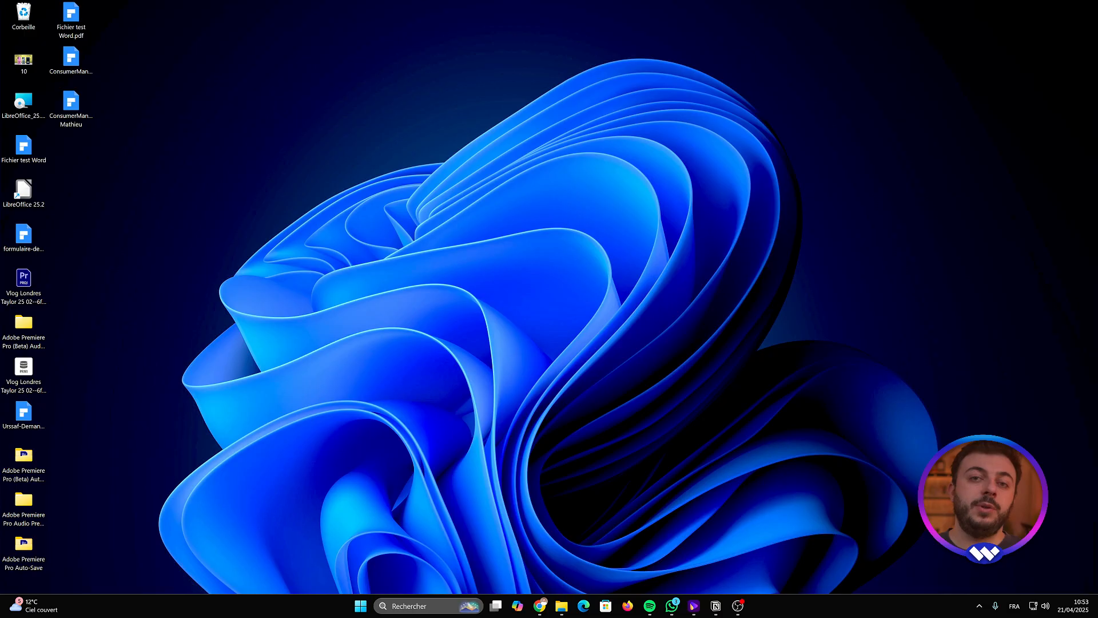
{"action": "key", "text": "super+s"}
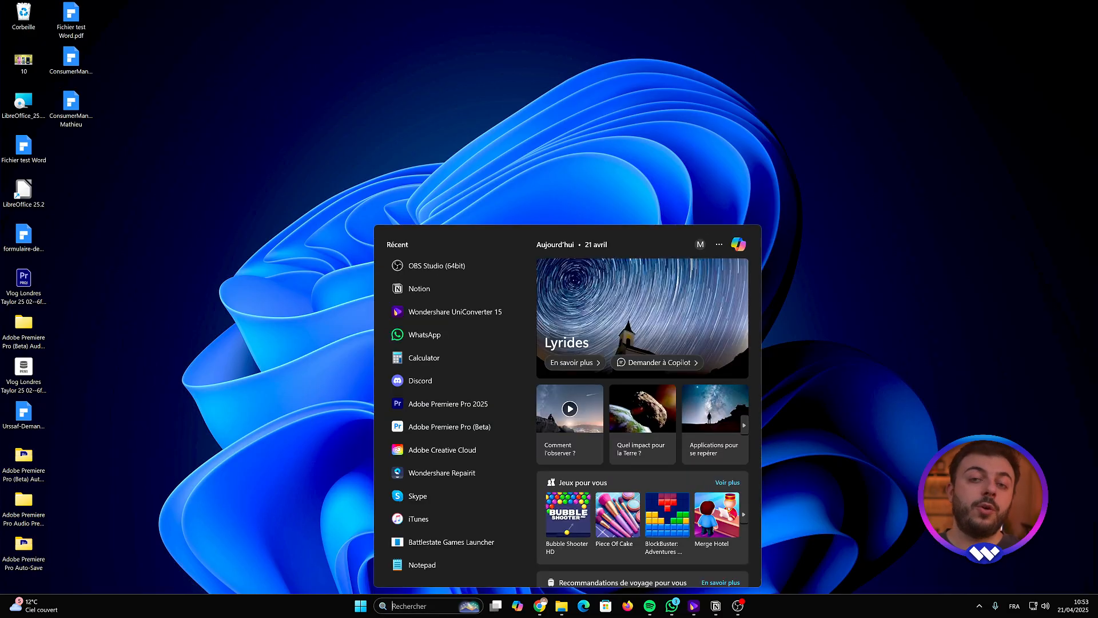
{"action": "type", "text": "gestion des disques"}
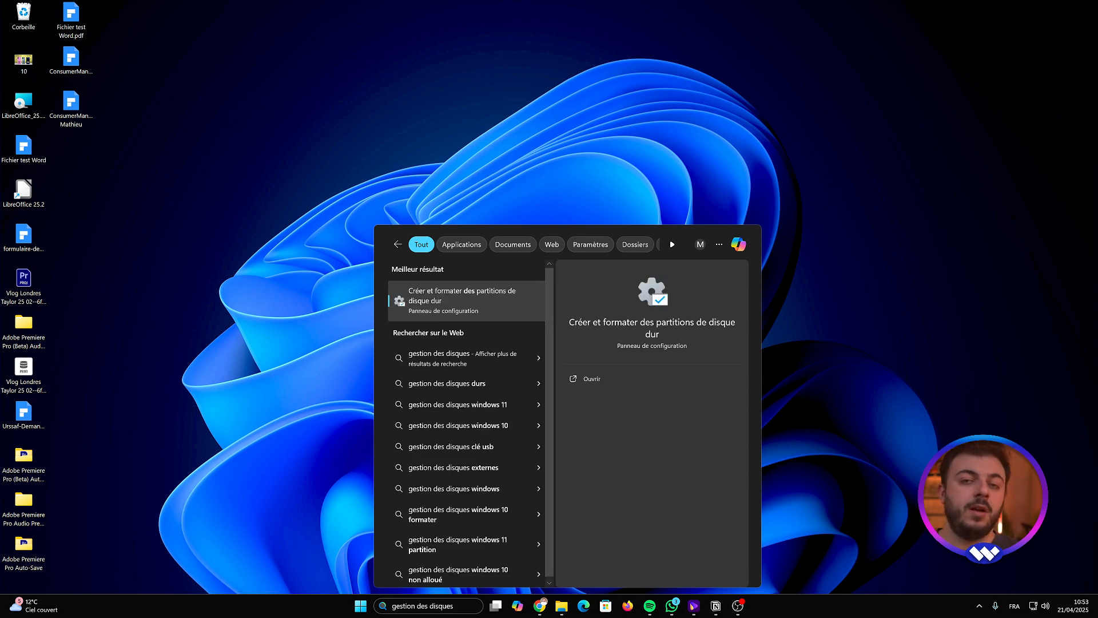
{"action": "key", "text": "Return"}
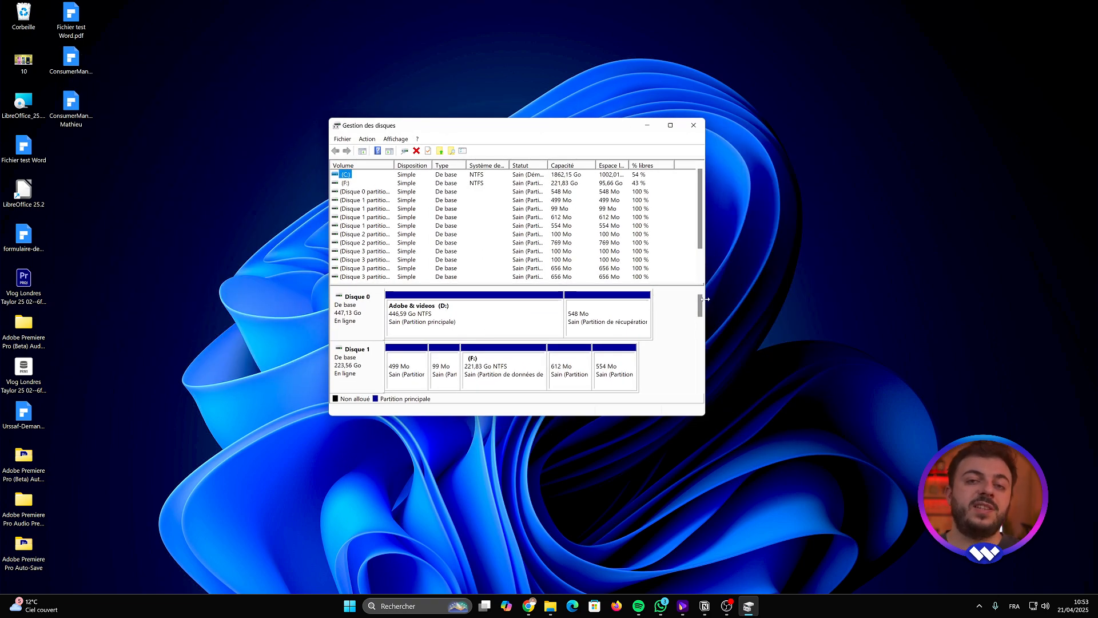
- Open the drive letter change options for the EOS_DIGITAL (G:) partition on Disk 5 and view the available letters
{"action": "left_click_drag", "start_coordinate": [700, 303], "coordinate": [700, 357]}
{"action": "left_click", "coordinate": [485, 371]}
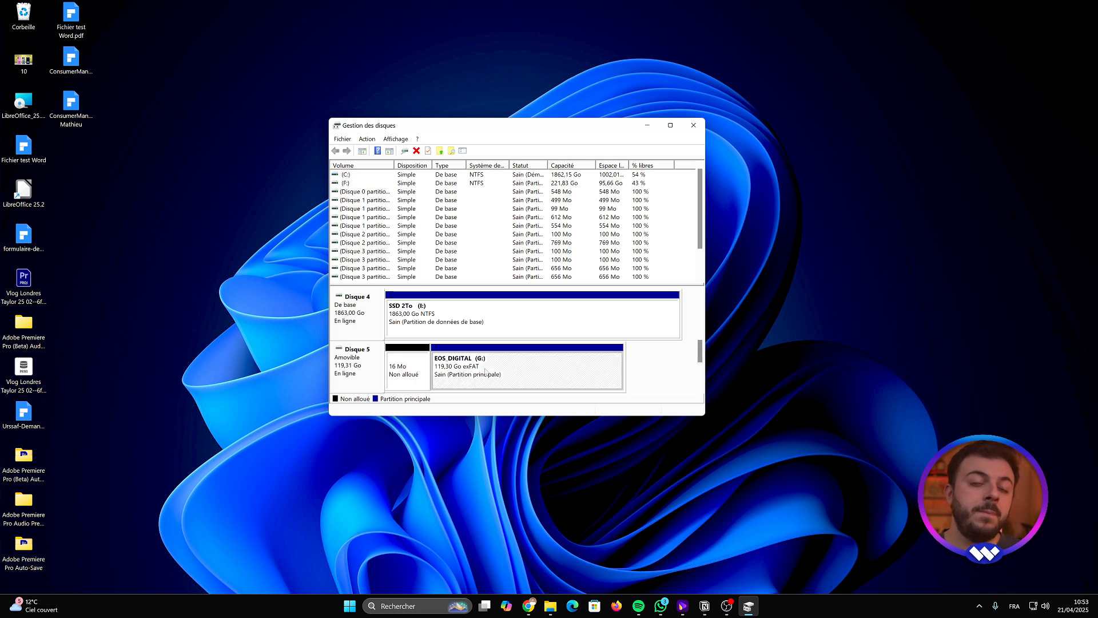
{"action": "right_click", "coordinate": [485, 371]}
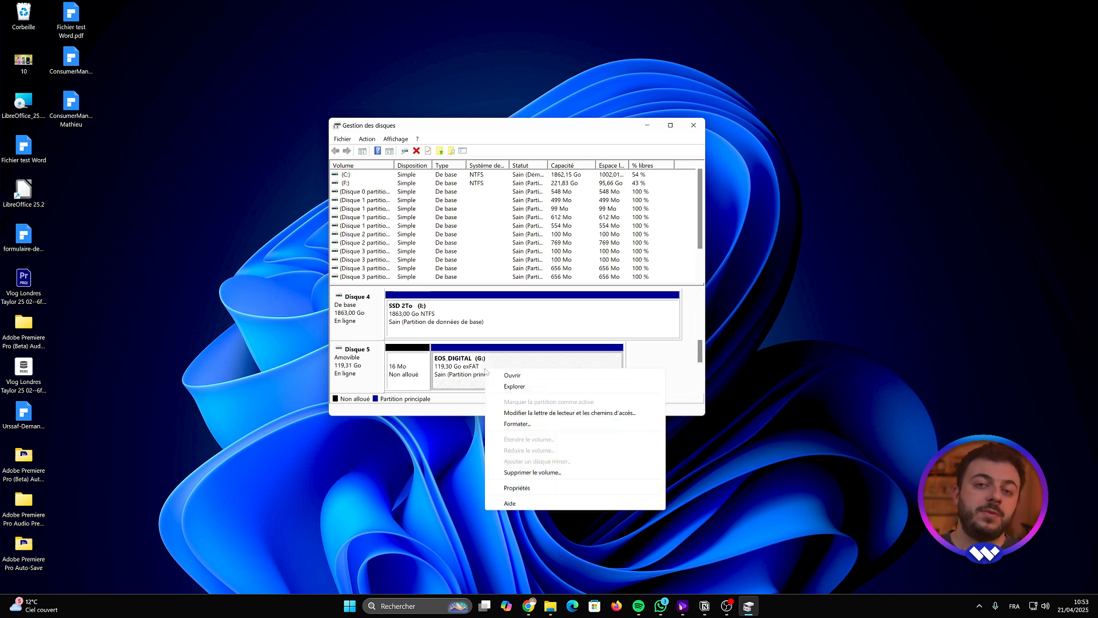
{"action": "left_click", "coordinate": [586, 413]}
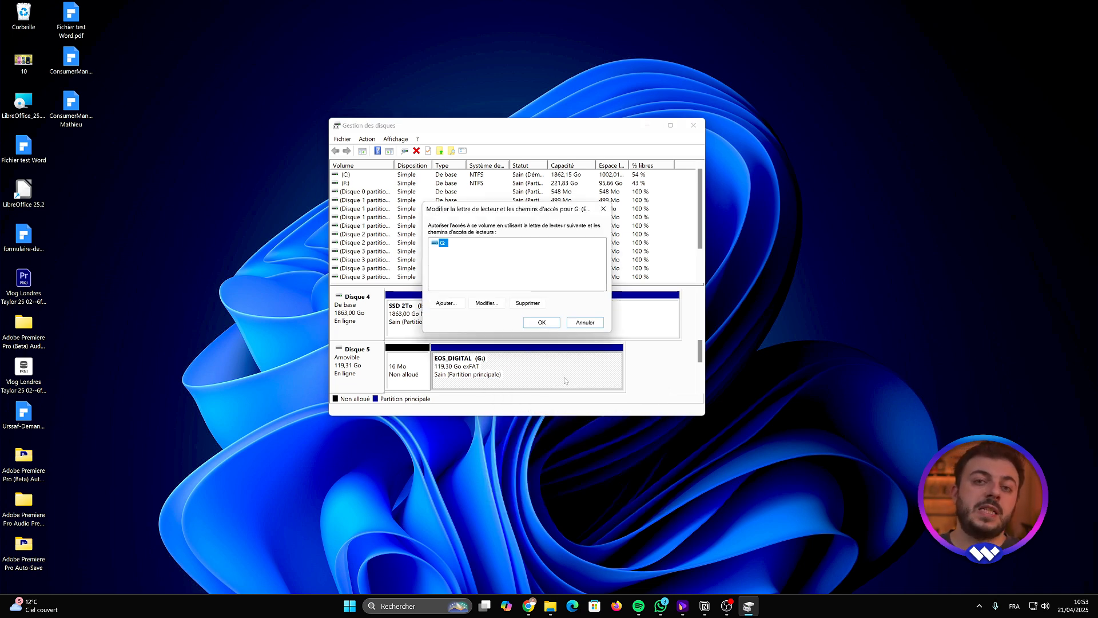
{"action": "left_click", "coordinate": [487, 302]}
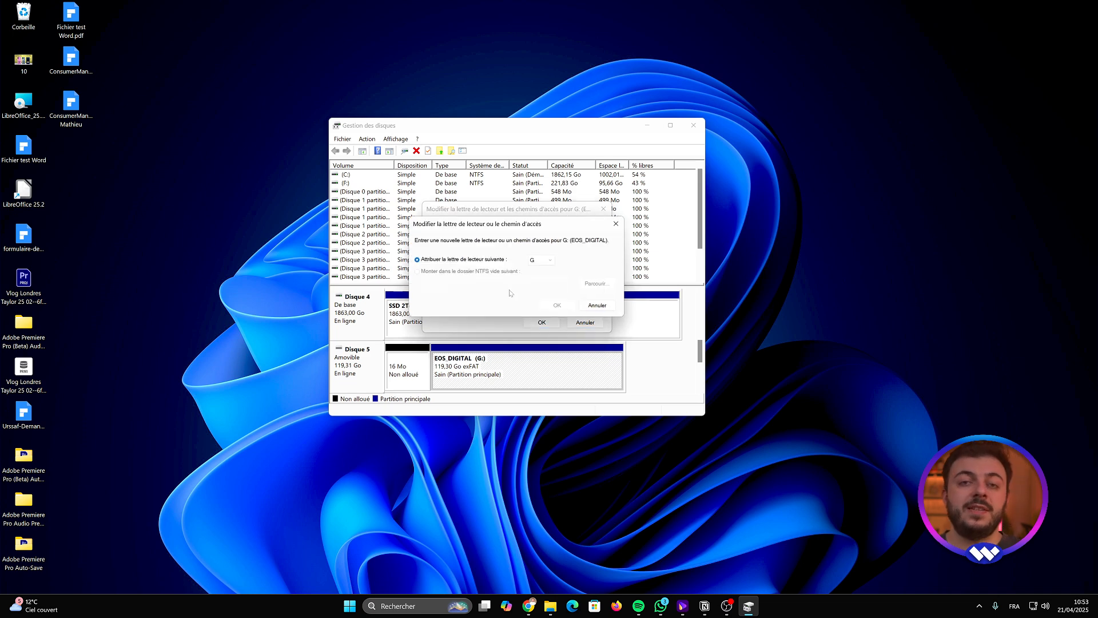
{"action": "left_click", "coordinate": [541, 260]}
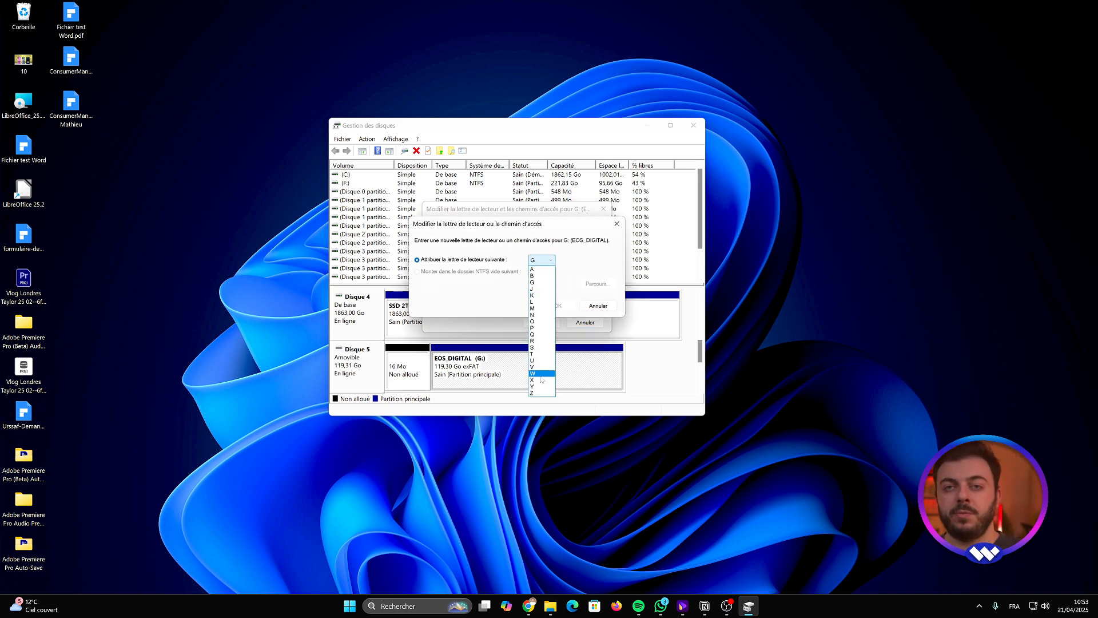
{"action": "left_click", "coordinate": [606, 258]}
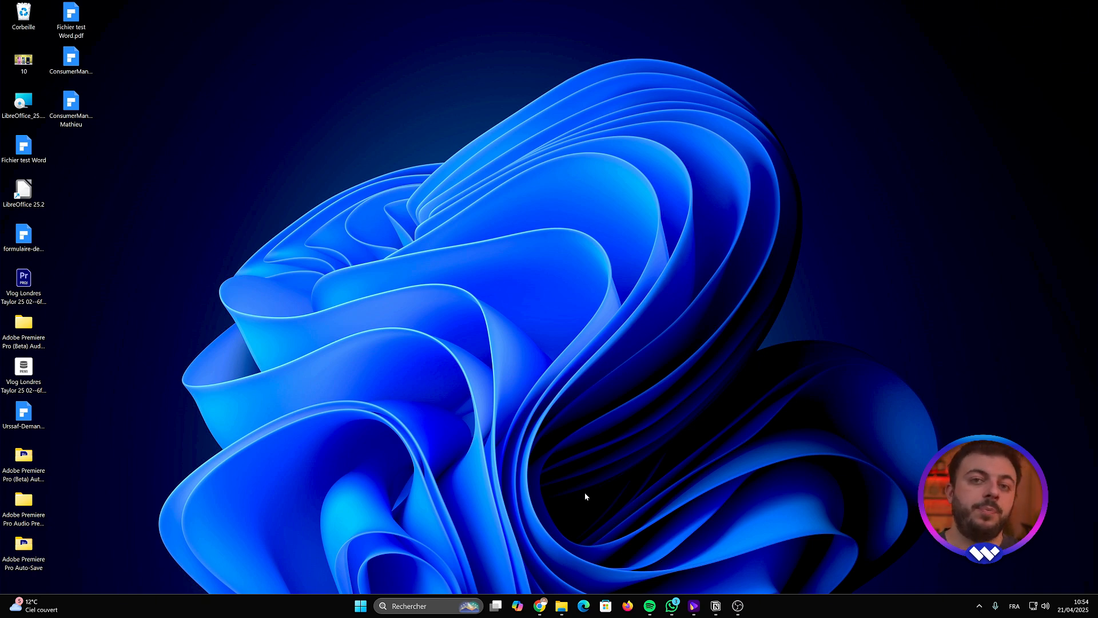
- Search for cmd and run the Command Prompt as administrator
{"action": "left_click", "coordinate": [442, 603]}
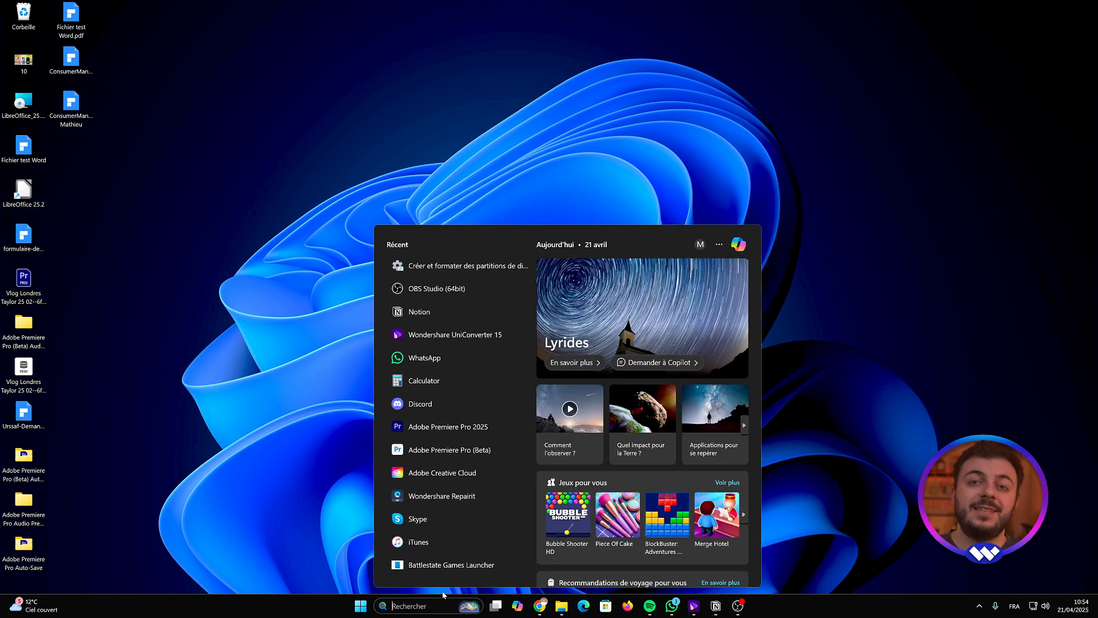
{"action": "type", "text": "cmd"}
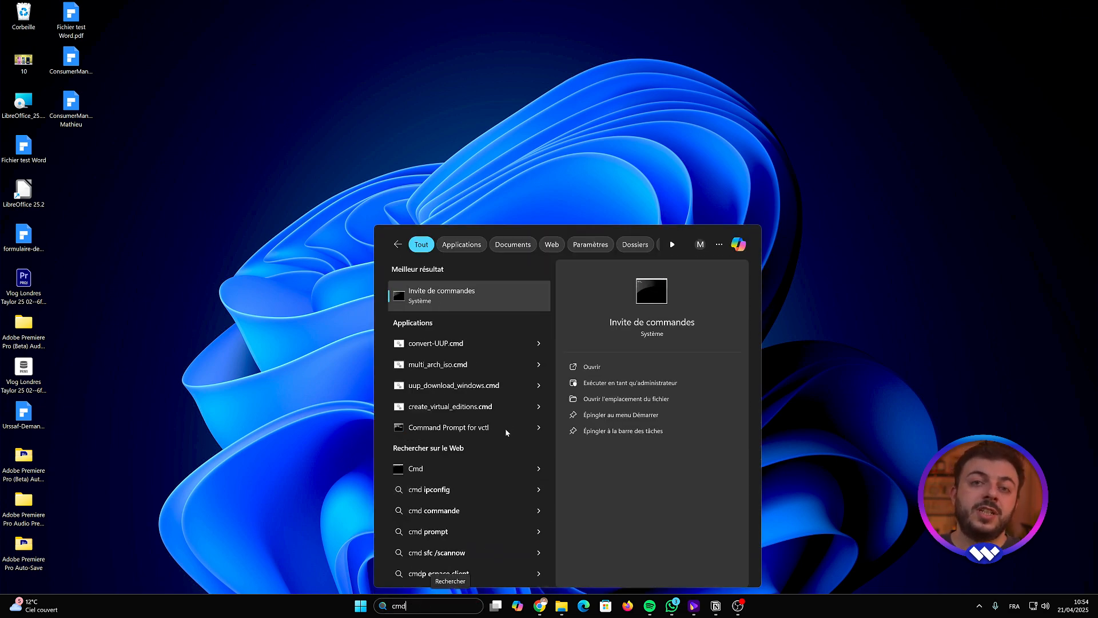
{"action": "right_click", "coordinate": [495, 298]}
{"action": "left_click", "coordinate": [553, 306]}
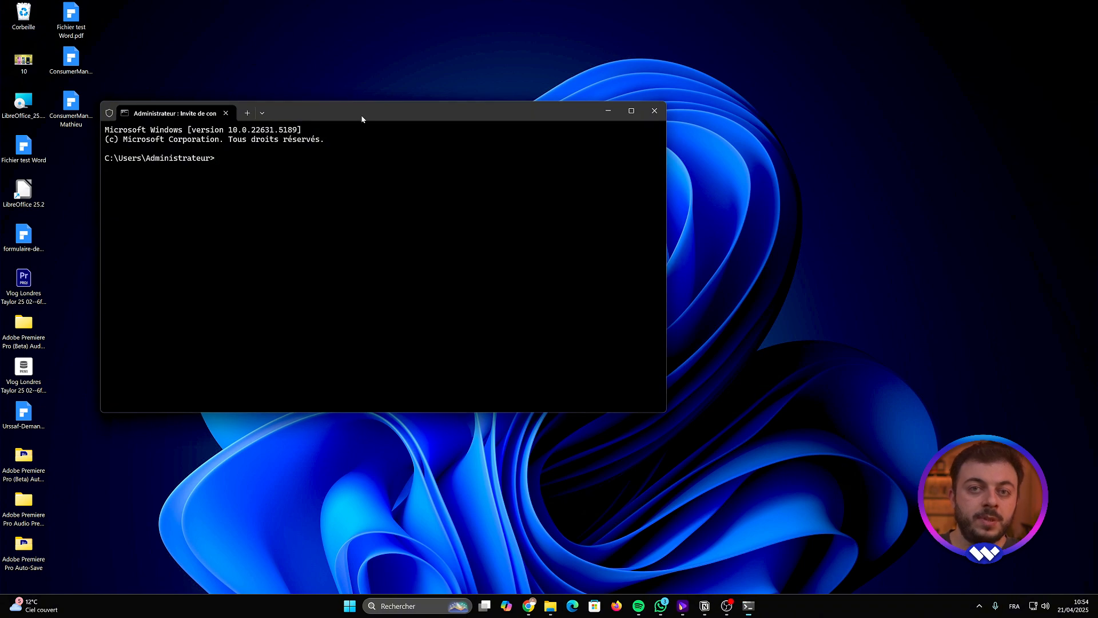
- Enter the command chkdsk X: /f /r in the prompt, replacing the drive letter X with C
{"action": "left_click_drag", "start_coordinate": [360, 115], "coordinate": [578, 150]}
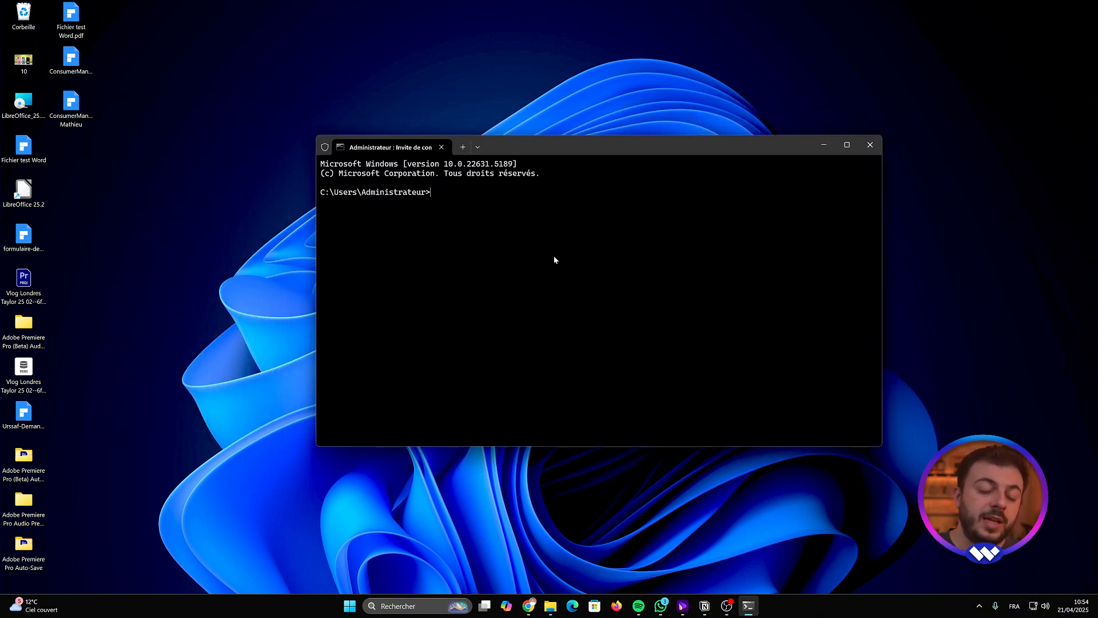
{"action": "type", "text": "chkdsk X: /f /r"}
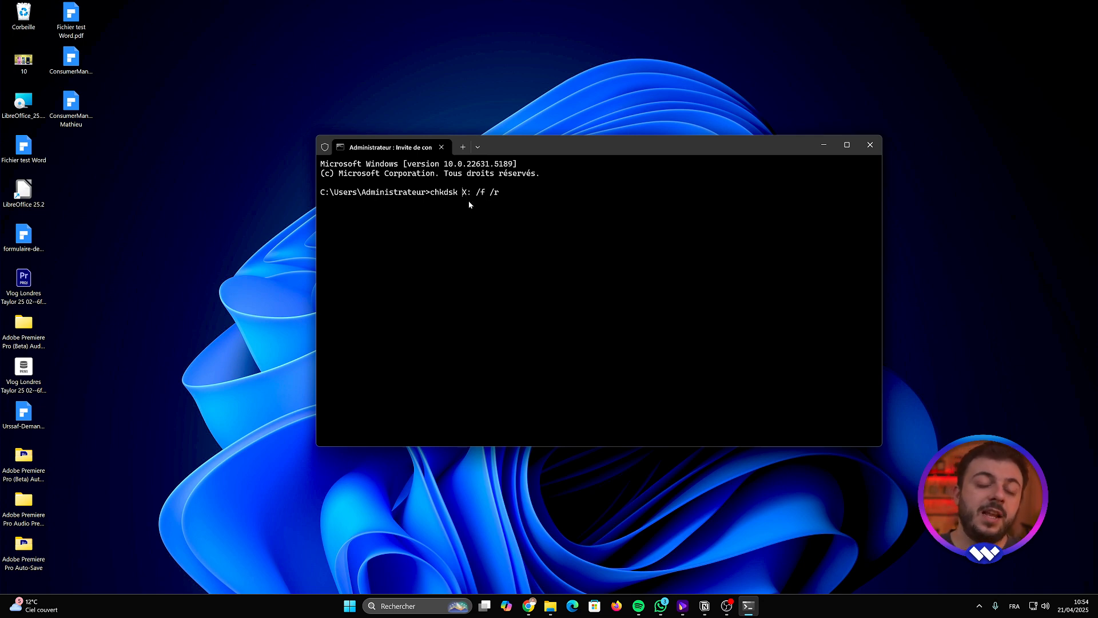
{"action": "key", "text": "BackSpace"}
{"action": "type", "text": "C"}
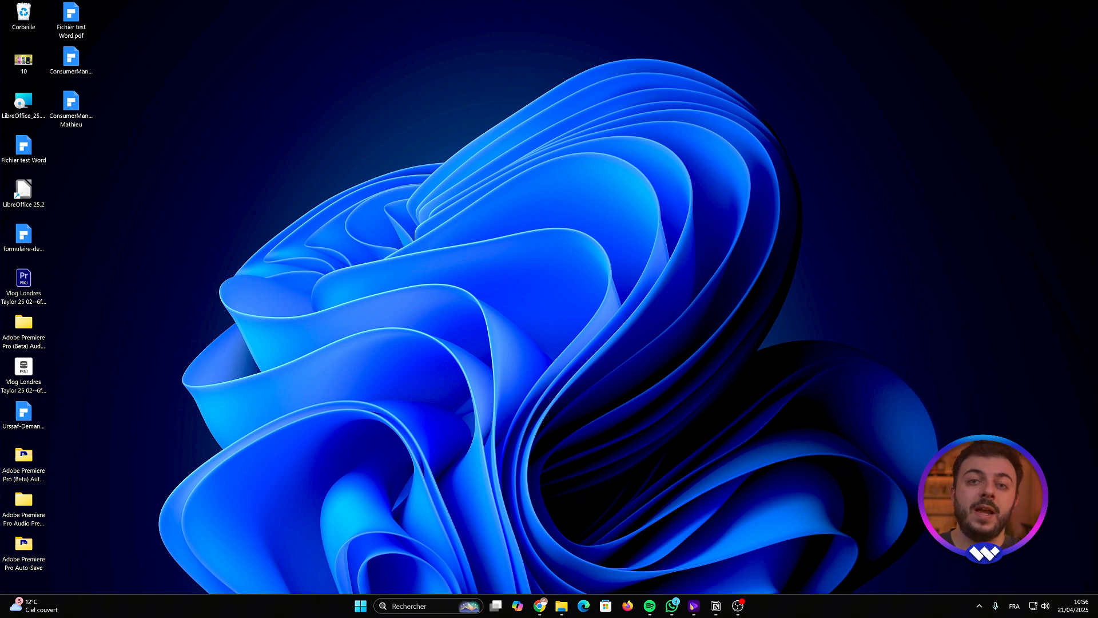
- Reopen Disk Management through the search
{"action": "left_click", "coordinate": [411, 606]}
{"action": "type", "text": "gestionn"}
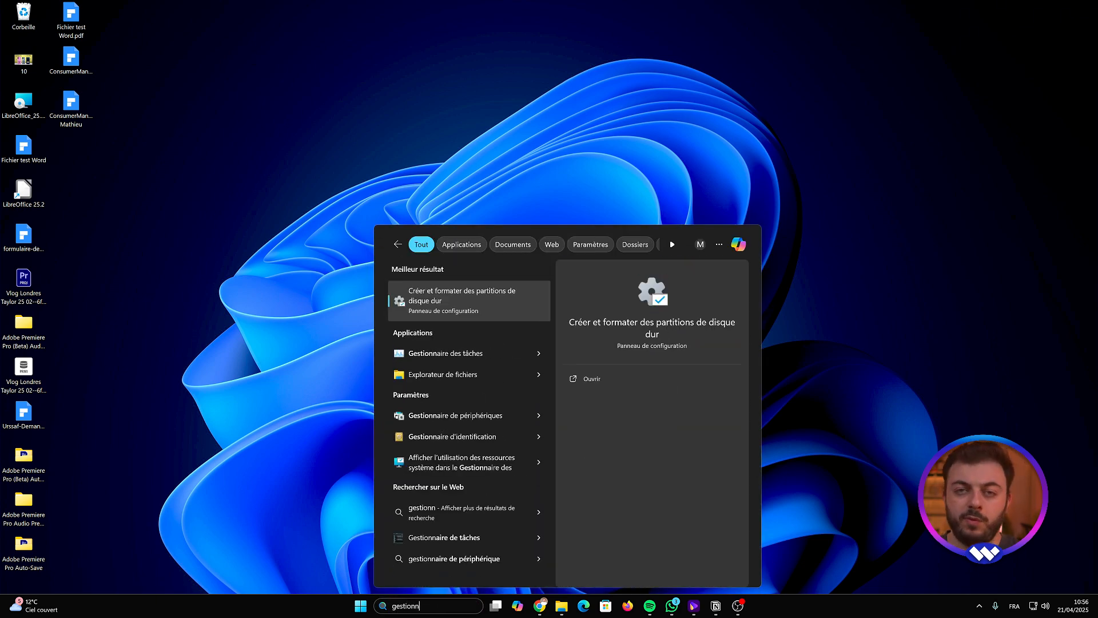
{"action": "key", "text": "Return"}
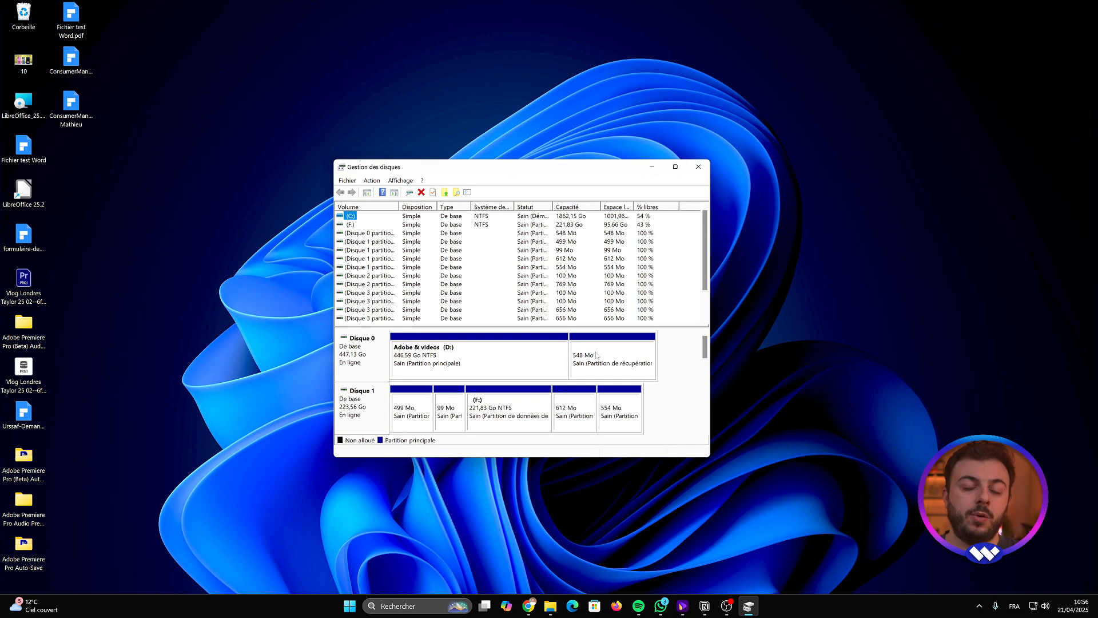
- Choose to format the EOS_DIGITAL partition on Disk 5
{"action": "left_click_drag", "start_coordinate": [707, 350], "coordinate": [707, 403]}
{"action": "left_click", "coordinate": [477, 357]}
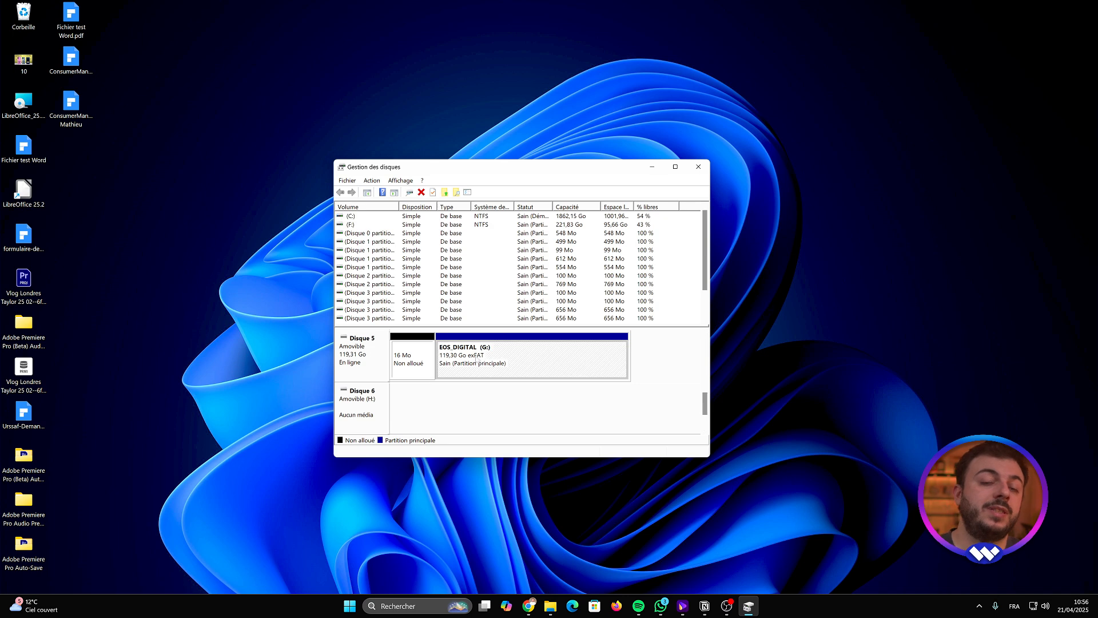
{"action": "right_click", "coordinate": [486, 363]}
{"action": "left_click", "coordinate": [529, 419]}
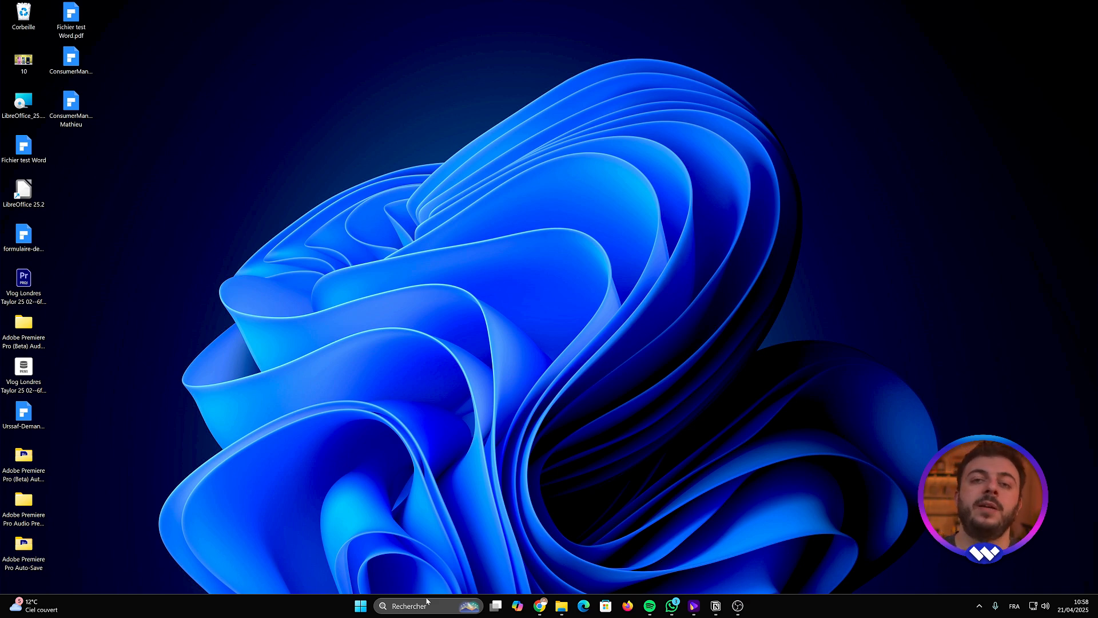
- Search for repai and launch Wondershare Repairit
{"action": "left_click", "coordinate": [426, 601]}
{"action": "type", "text": "repair"}
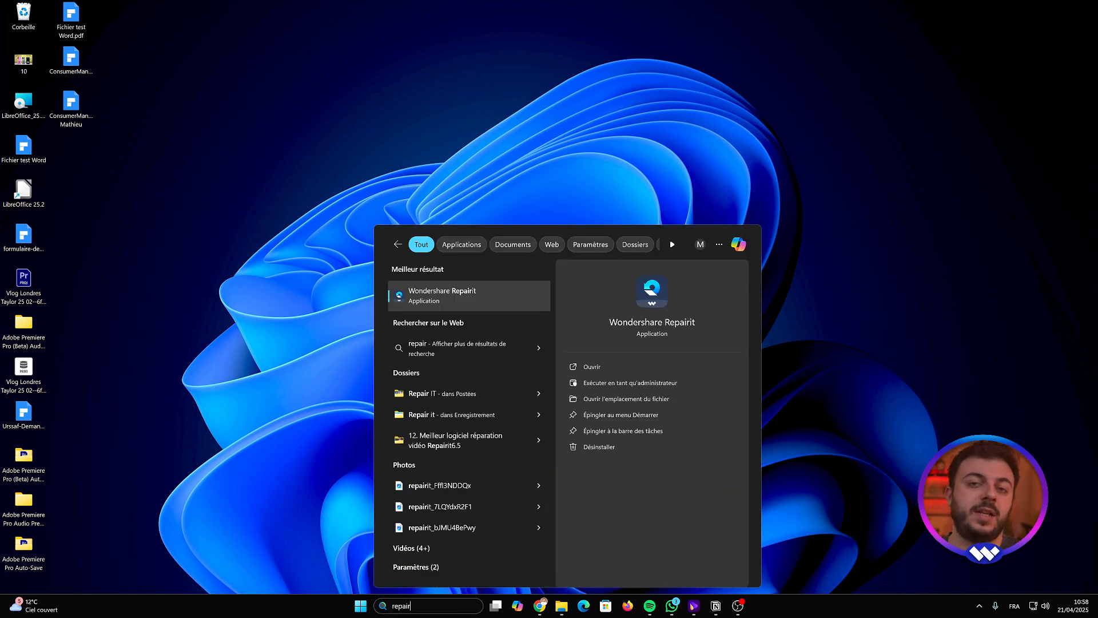
{"action": "key", "text": "Return"}
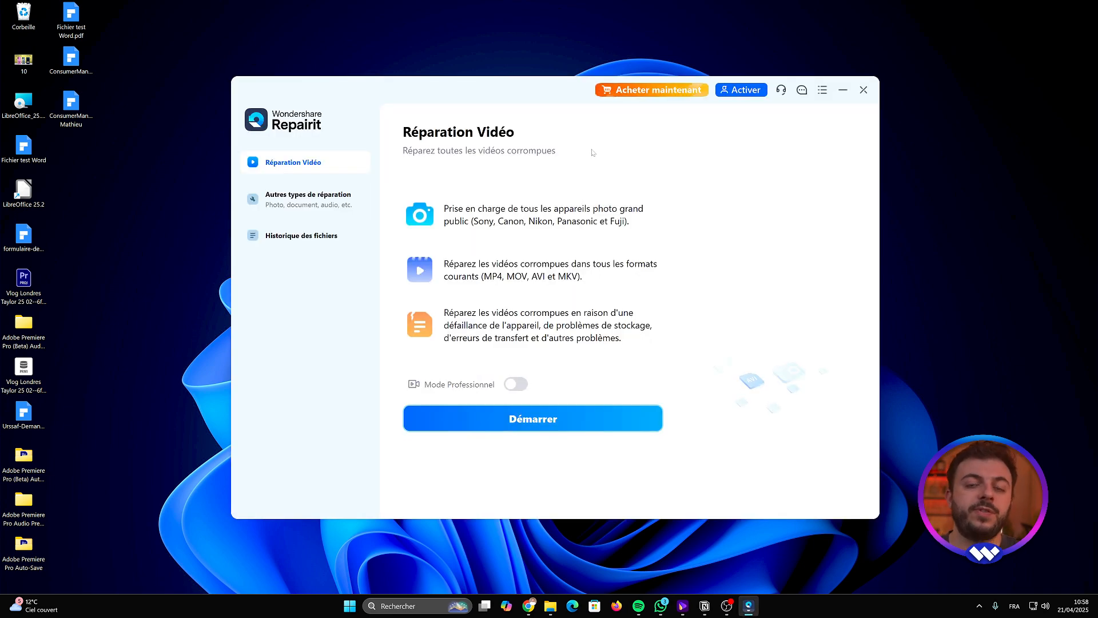
- Start a File Repair from the other repair types and open the dialog for adding corrupted files
{"action": "left_click", "coordinate": [321, 203]}
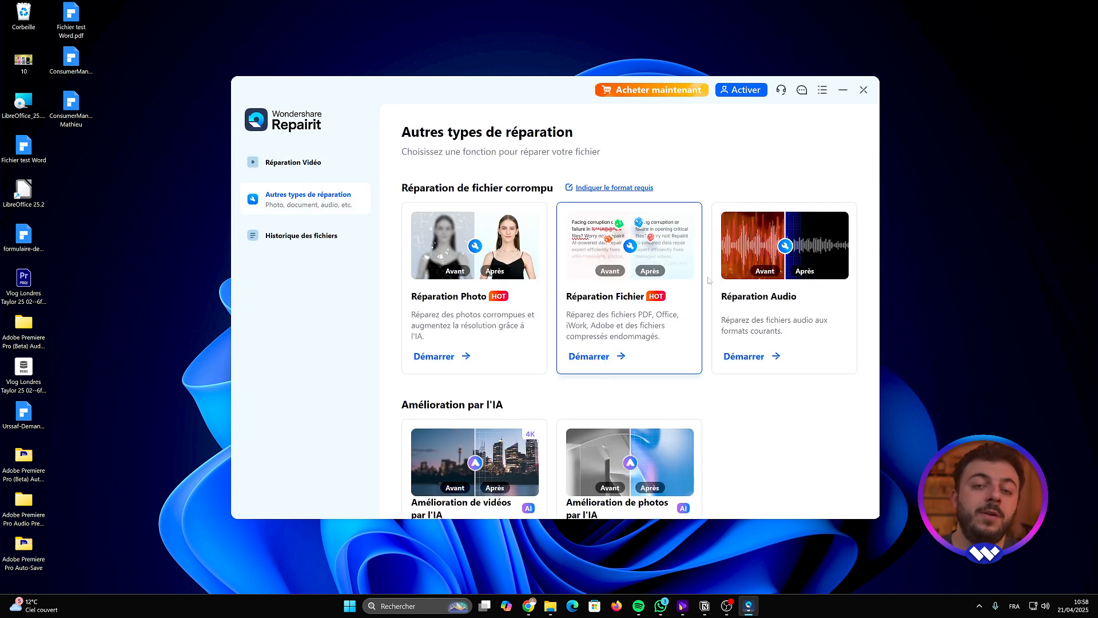
{"action": "left_click", "coordinate": [639, 335]}
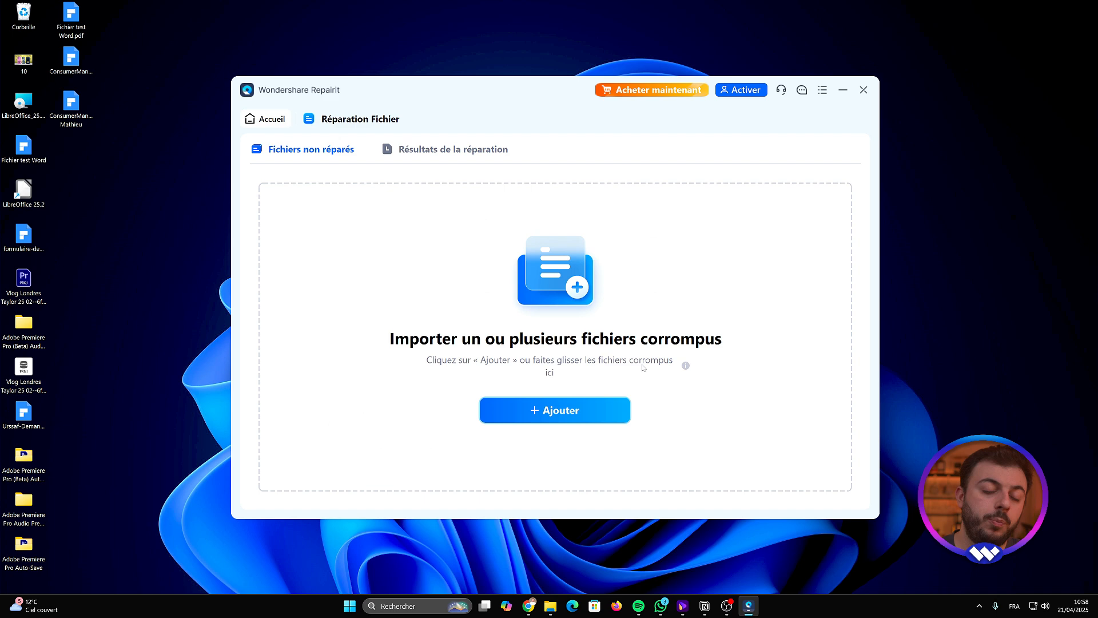
{"action": "left_click", "coordinate": [566, 411]}
- Browse the EOS_DIGITAL card's DCIM subfolders and CRM folder for corrupted files to add
{"action": "scroll", "coordinate": [269, 246], "scroll_direction": "down", "scroll_amount": 3}
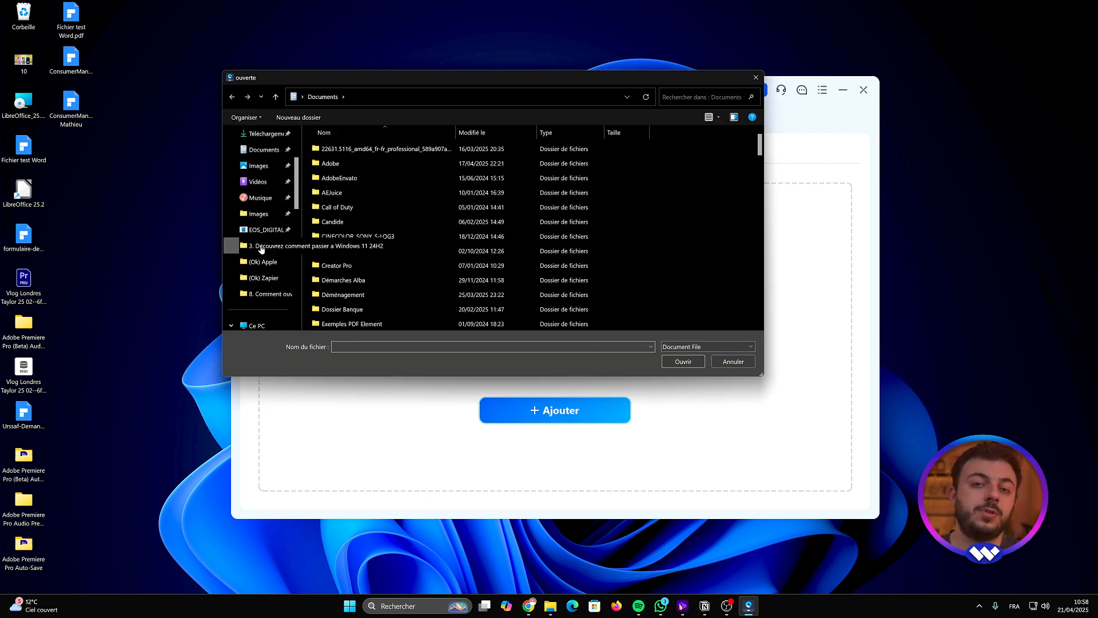
{"action": "scroll", "coordinate": [272, 252], "scroll_direction": "down", "scroll_amount": 3}
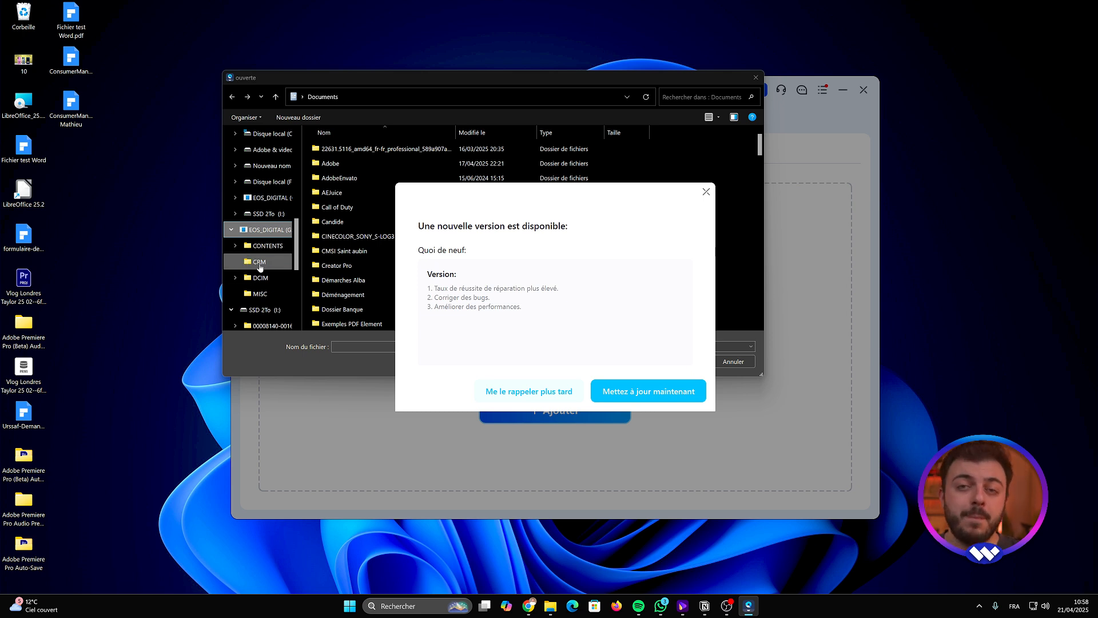
{"action": "left_click", "coordinate": [267, 280]}
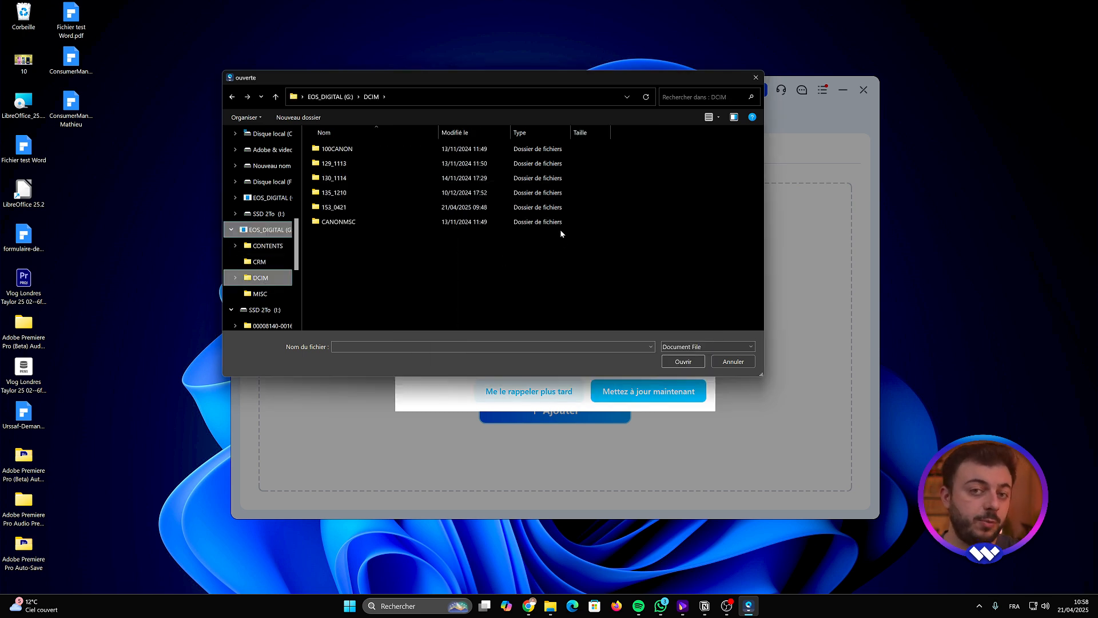
{"action": "double_click", "coordinate": [351, 207]}
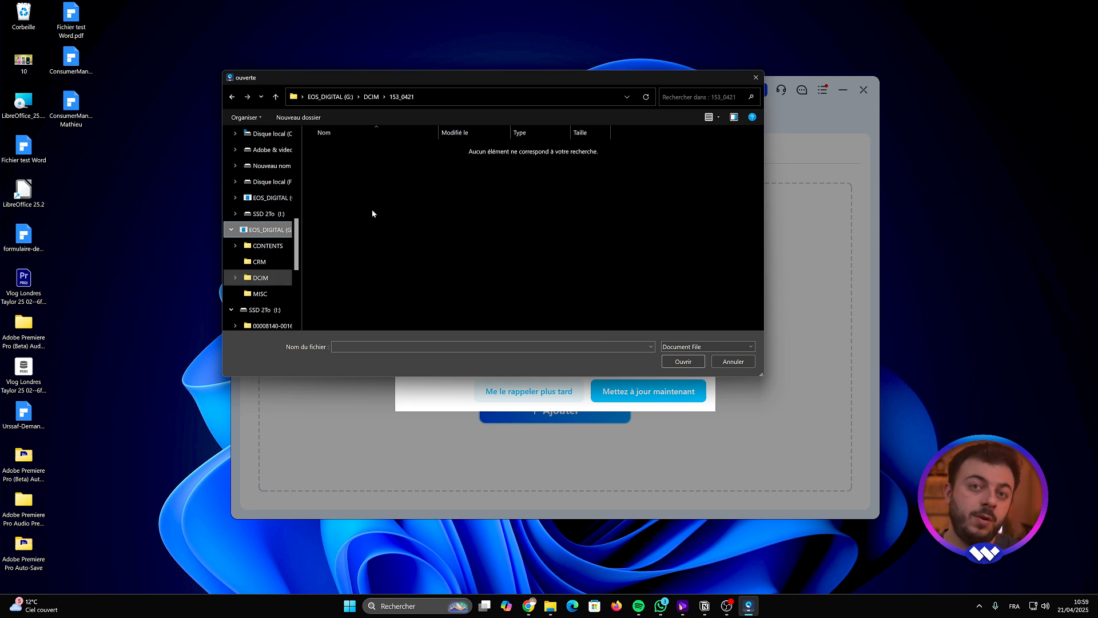
{"action": "left_click", "coordinate": [371, 96]}
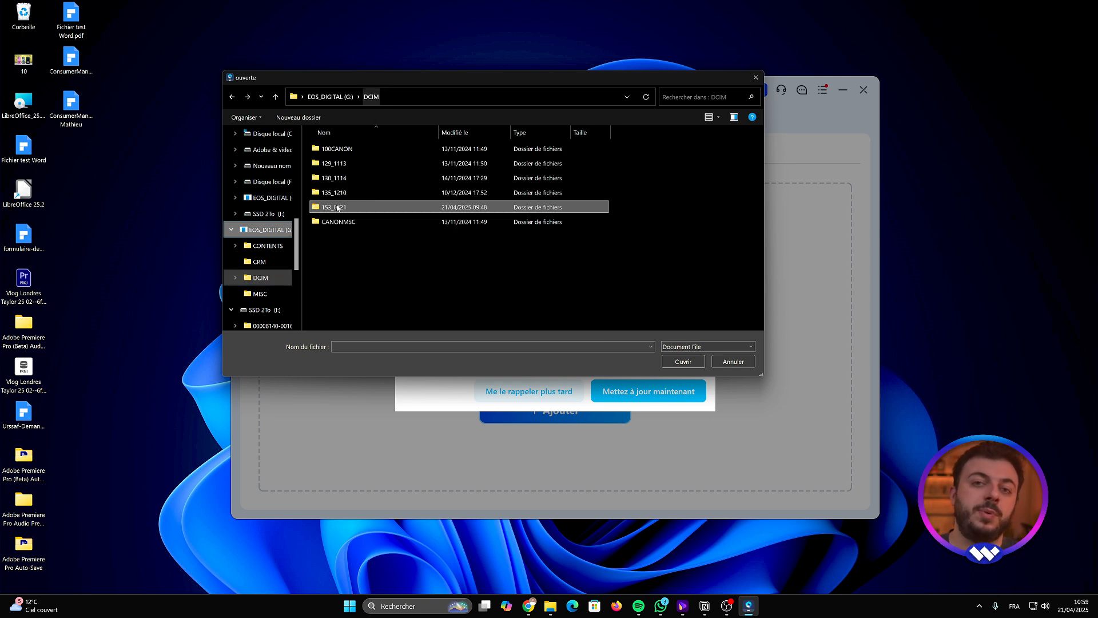
{"action": "double_click", "coordinate": [340, 203]}
{"action": "left_click", "coordinate": [371, 97]}
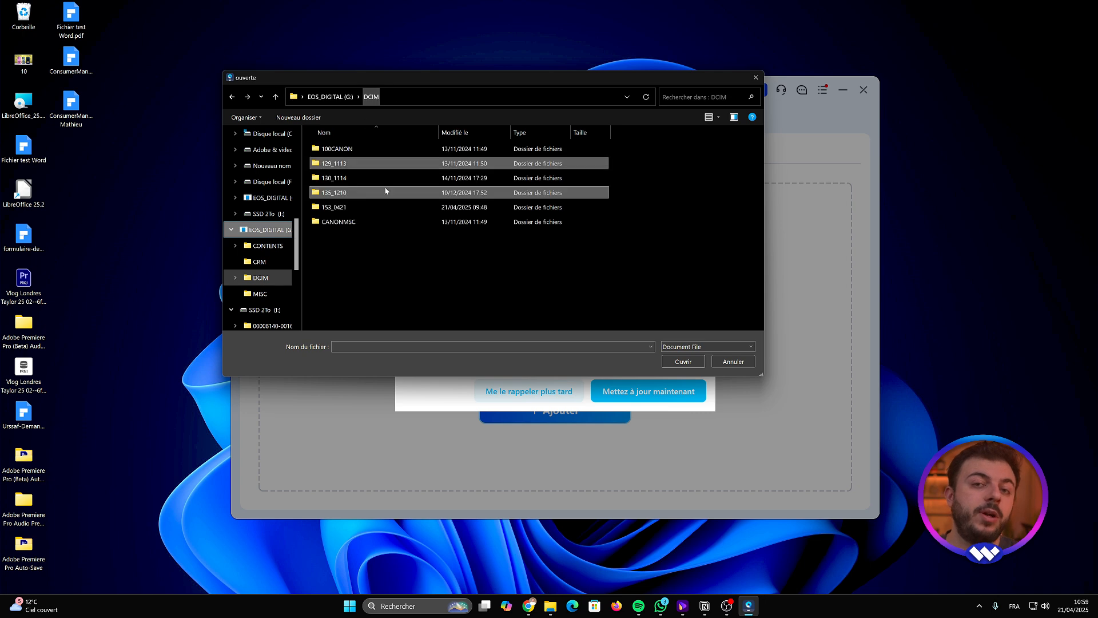
{"action": "double_click", "coordinate": [343, 179]}
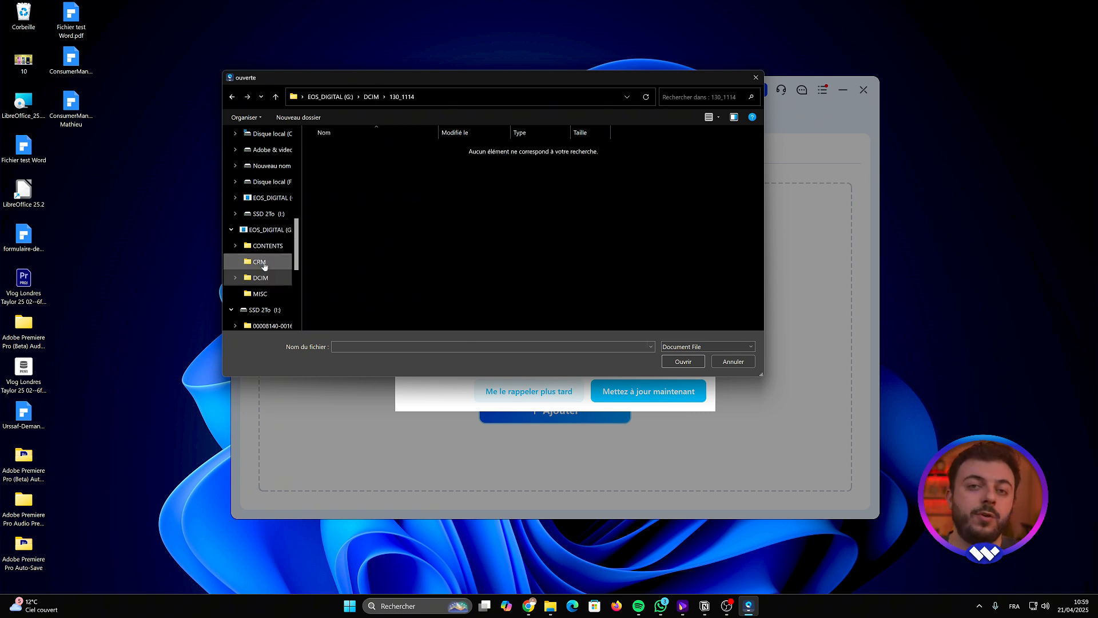
{"action": "left_click", "coordinate": [265, 268]}
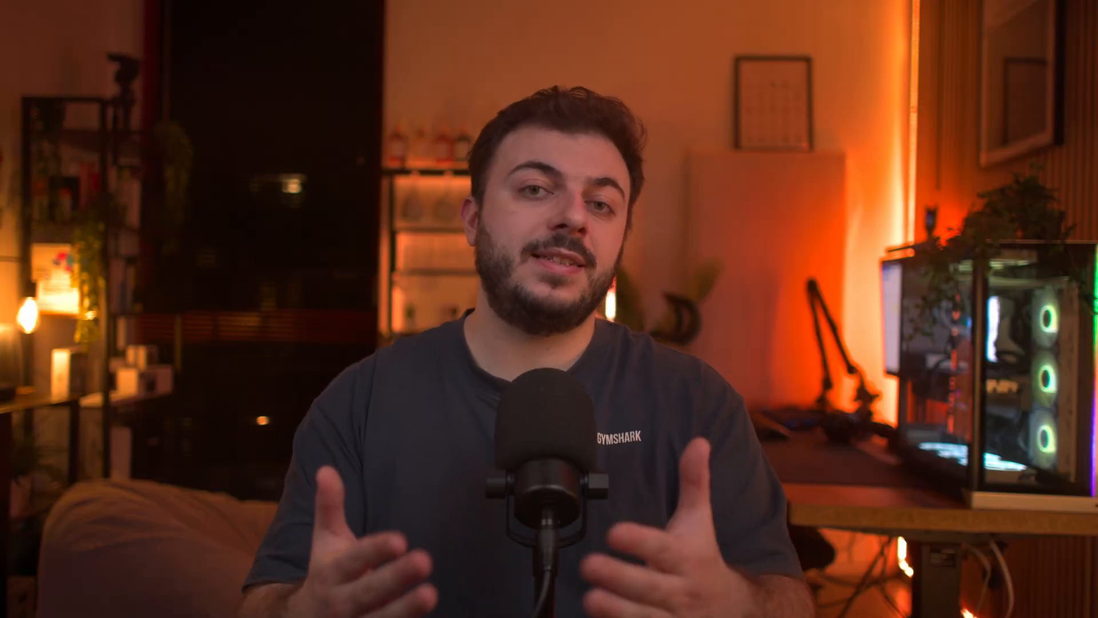